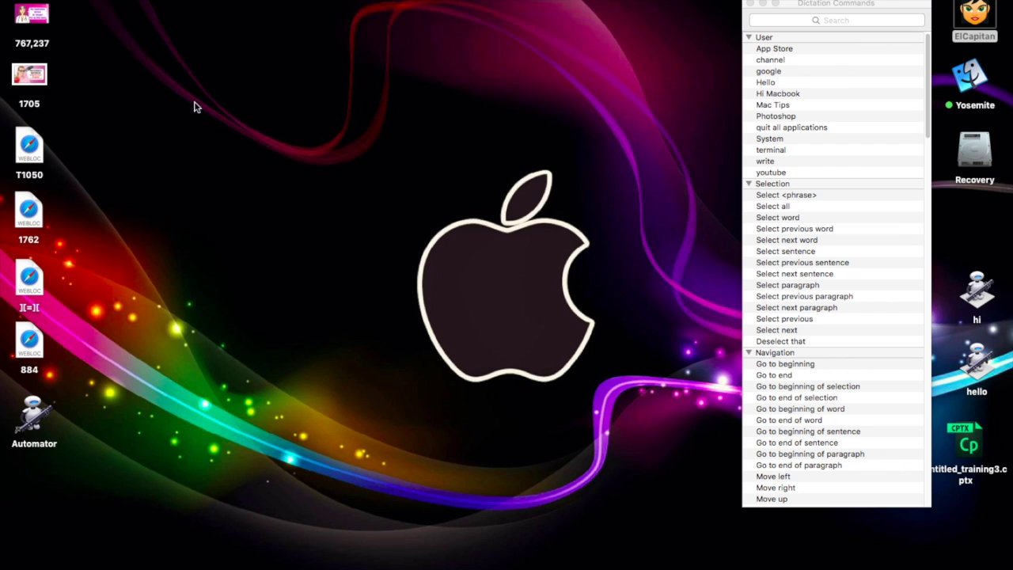
Open the Dictation settings within Dictation & Speech in System Preferences
click(20, 2)
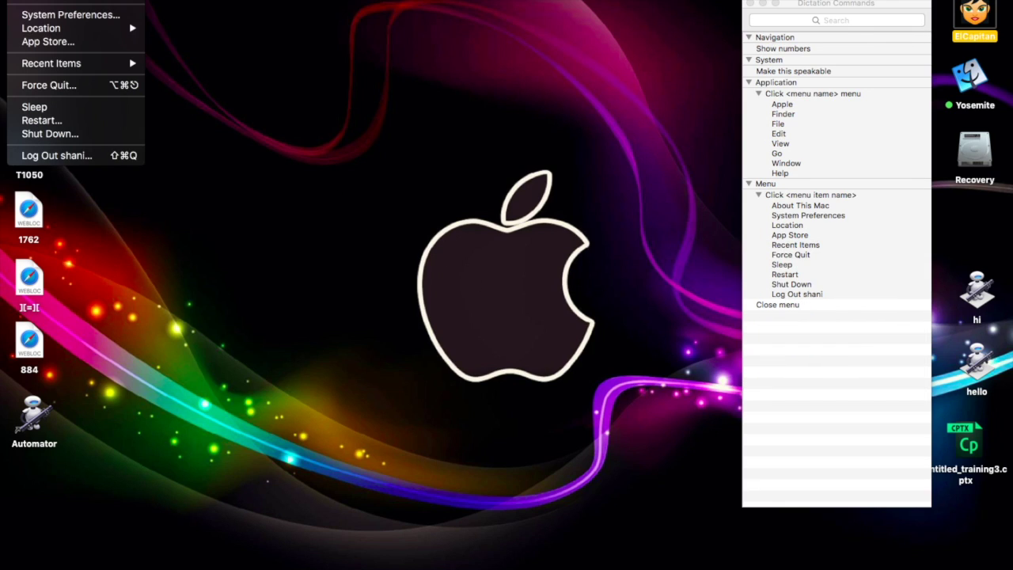
click(31, 11)
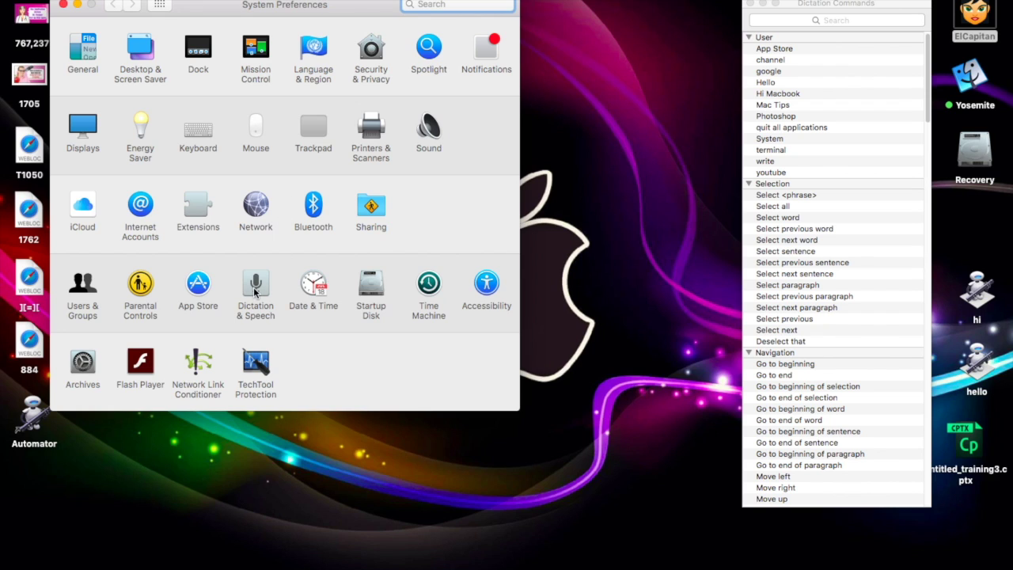
click(256, 284)
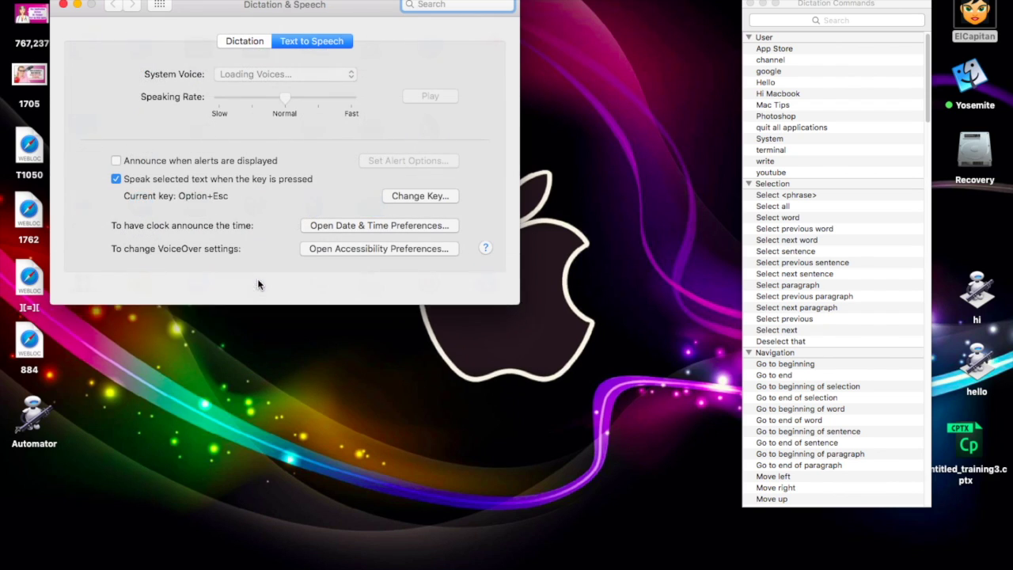
click(249, 40)
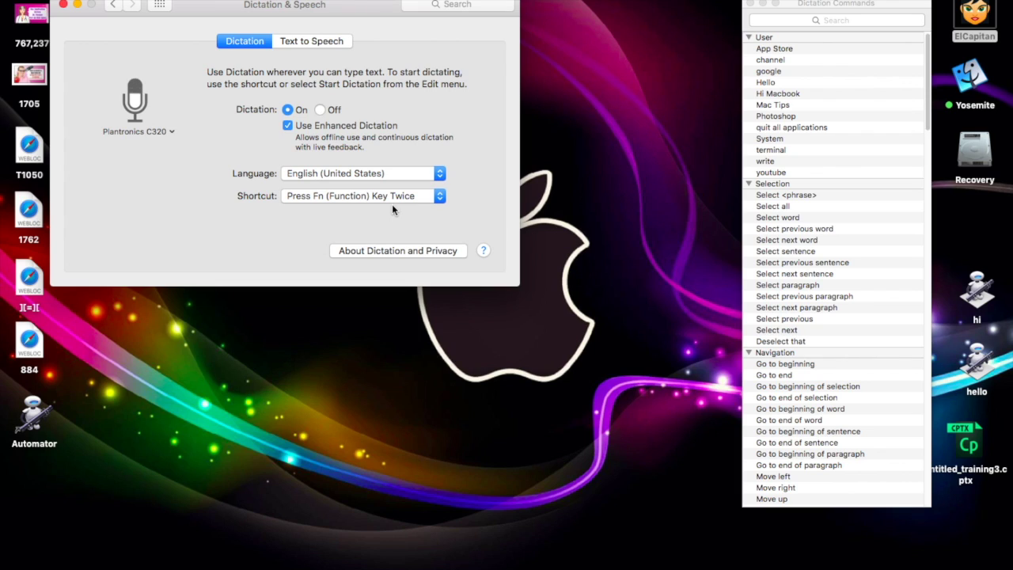
Go from the Text to Speech settings to the Accessibility preferences and show the Dictation section
click(327, 41)
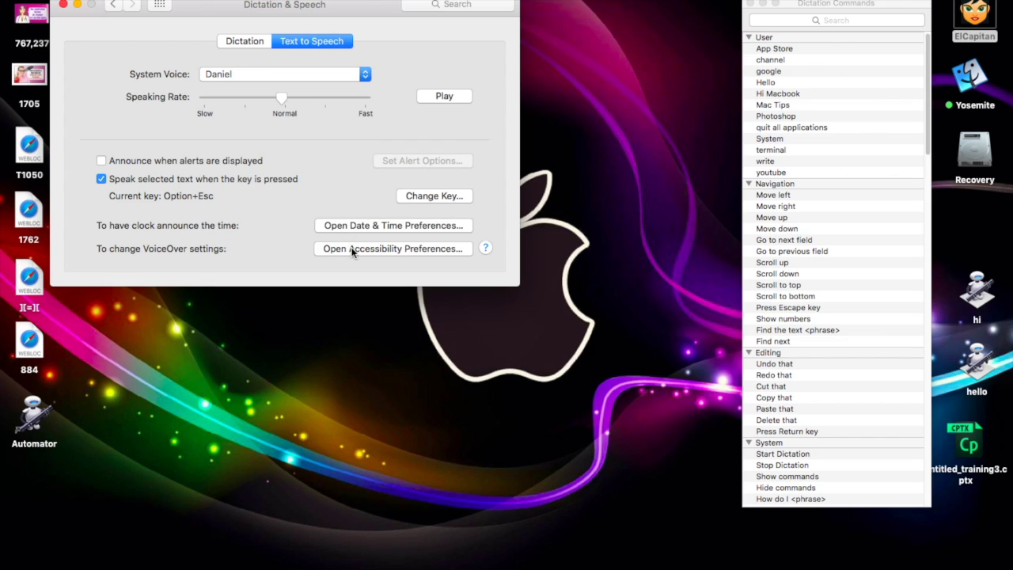
click(396, 250)
scroll(146, 151, down, 5)
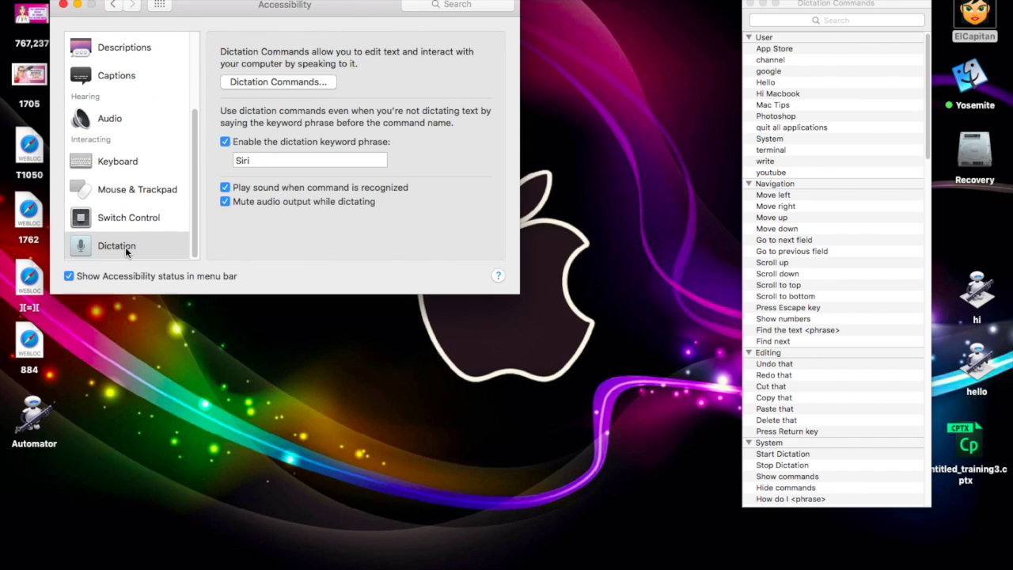
click(124, 249)
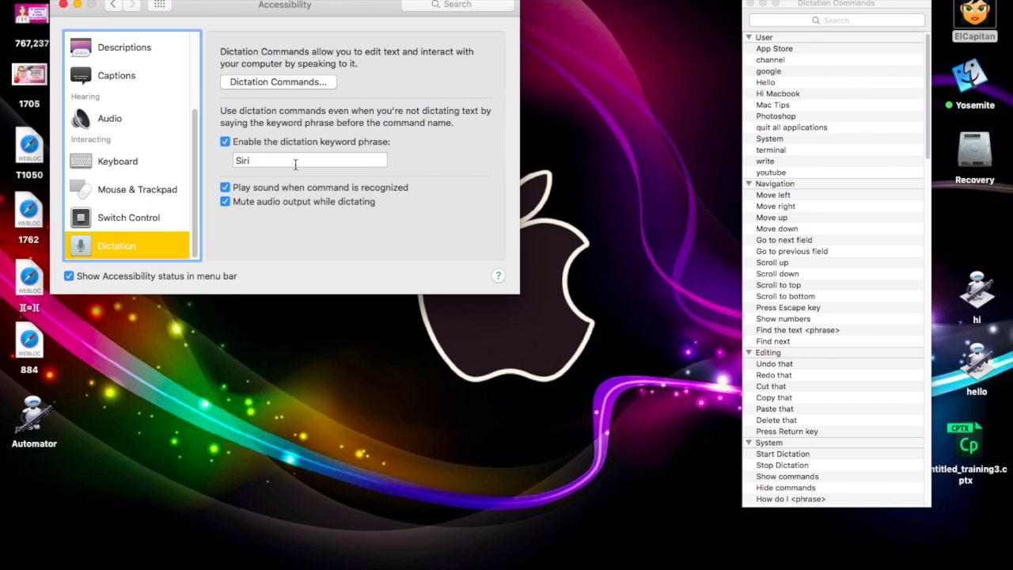
Open the Dictation Commands and look through the User, Selection and Navigation commands
click(291, 81)
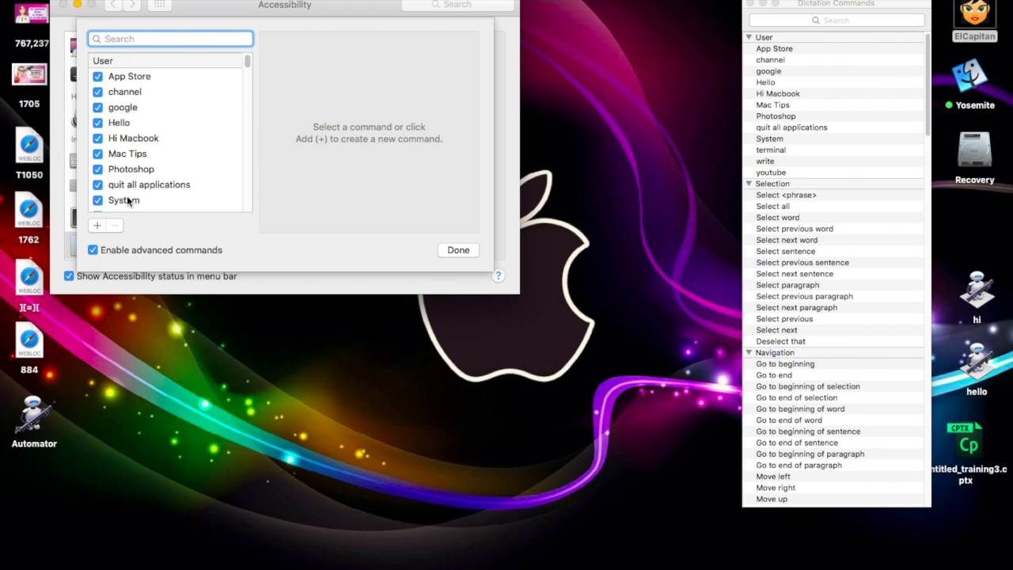
scroll(127, 201, down, 5)
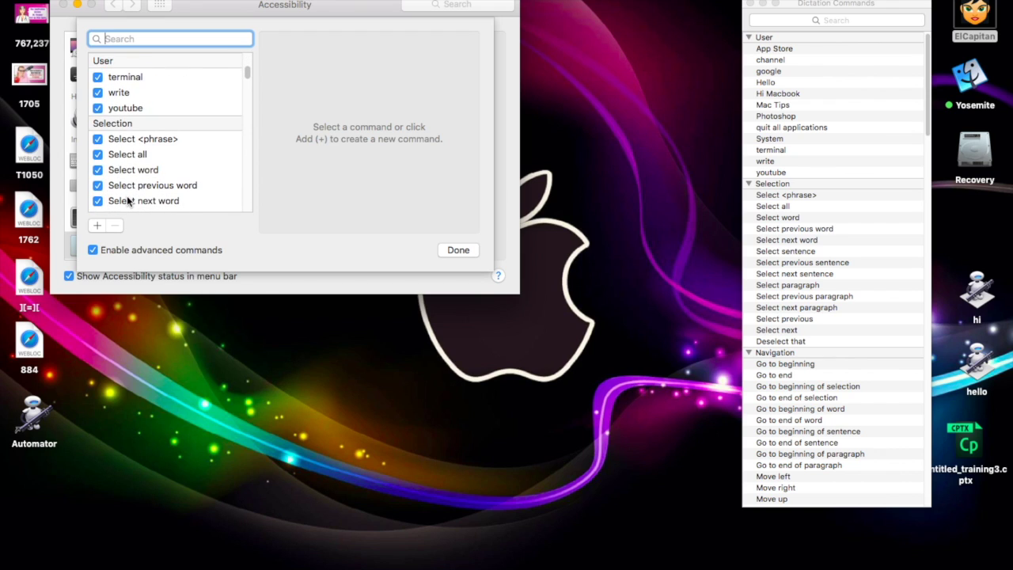
scroll(127, 202, down, 10)
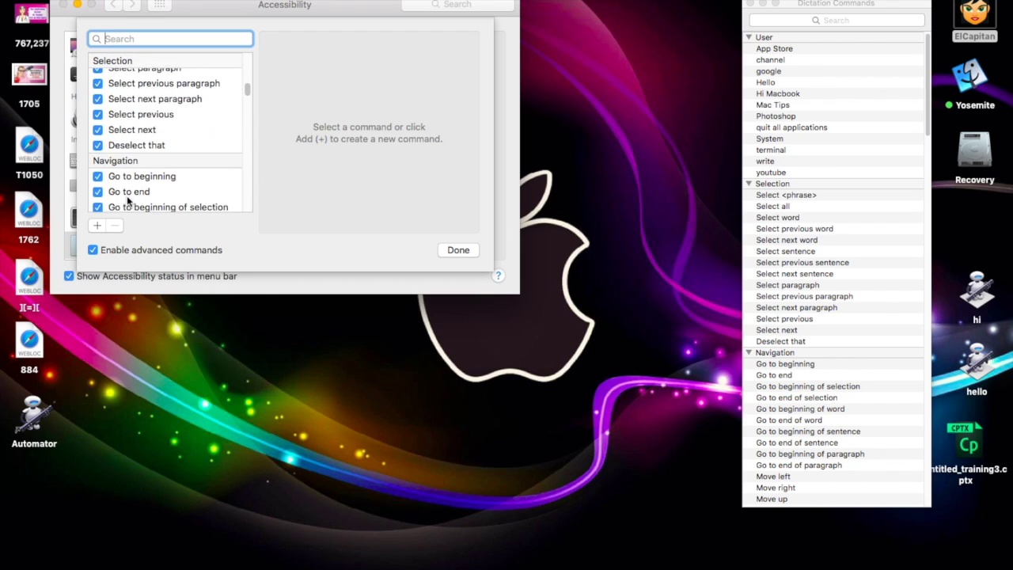
scroll(127, 199, up, 15)
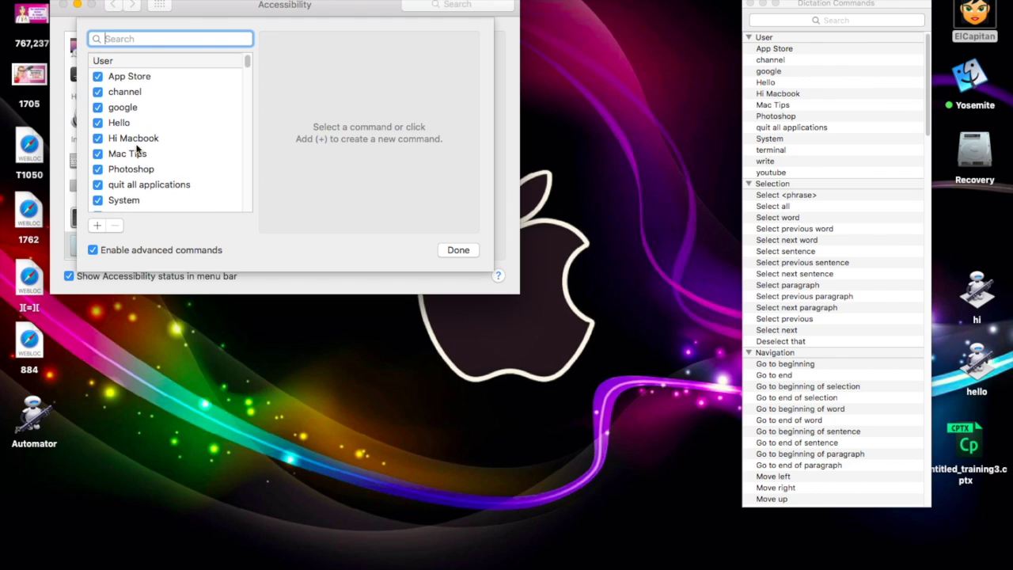
Add a new dictation command with the phrase "stop" and review the available actions, including Run Workflow
click(96, 226)
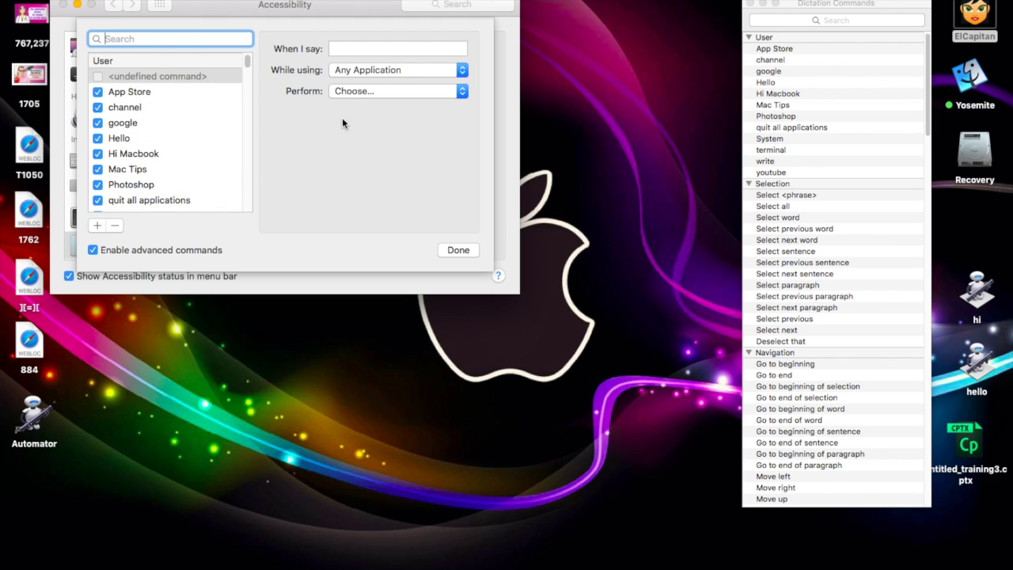
click(372, 49)
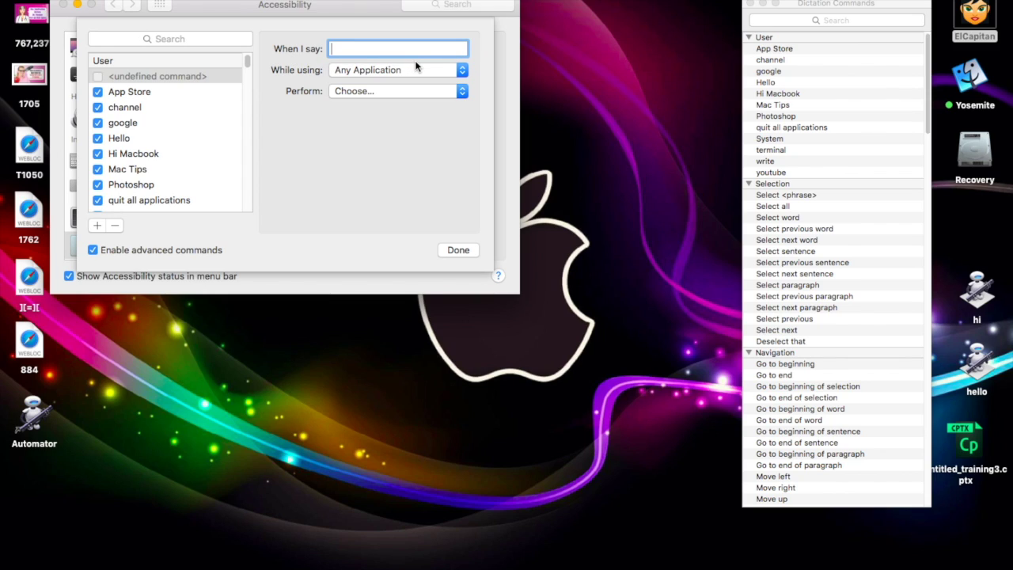
text(stop)
click(402, 92)
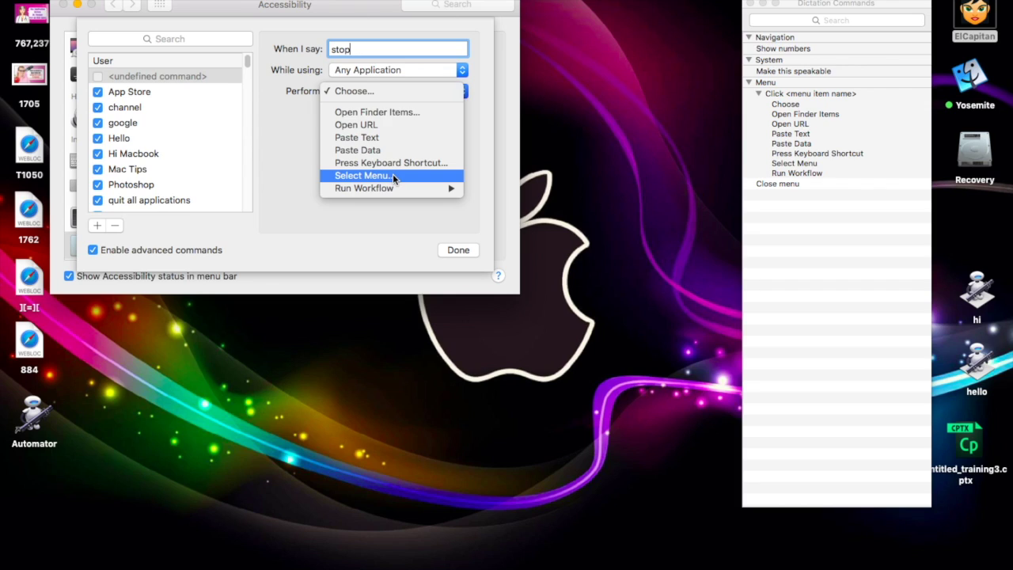
mouse_move(392, 188)
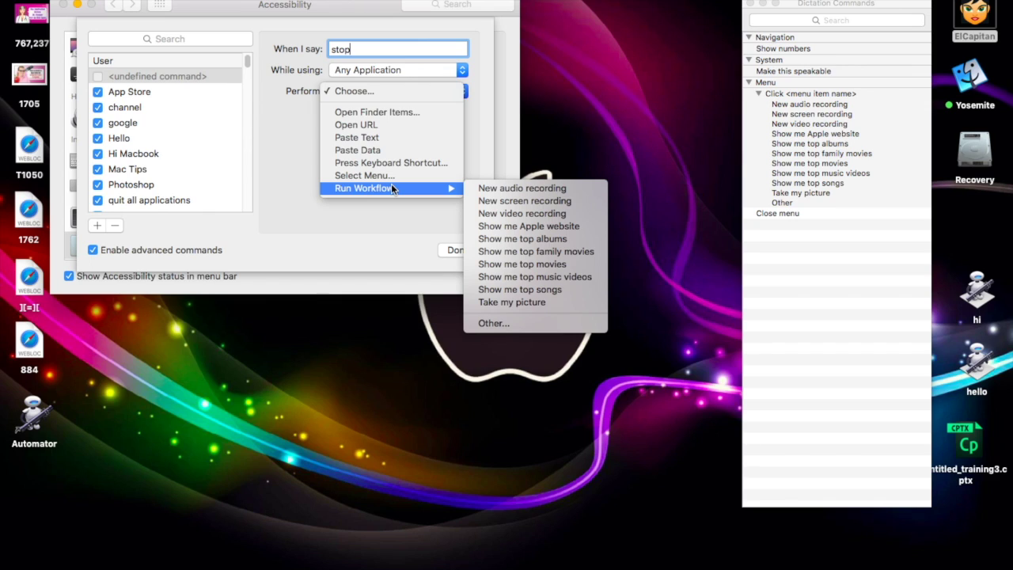
click(396, 54)
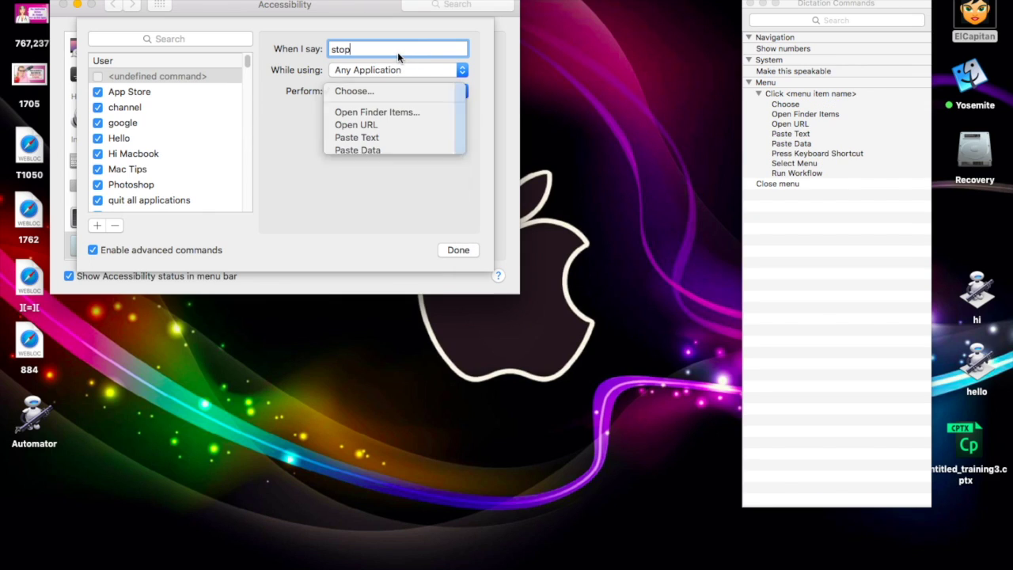
double_click(393, 49)
text(google)
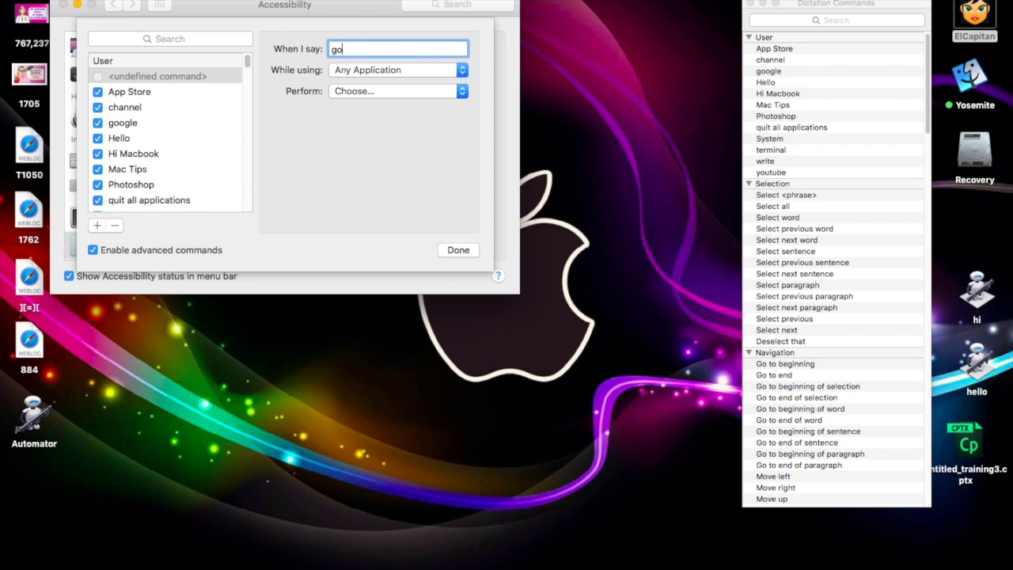
click(381, 92)
click(377, 125)
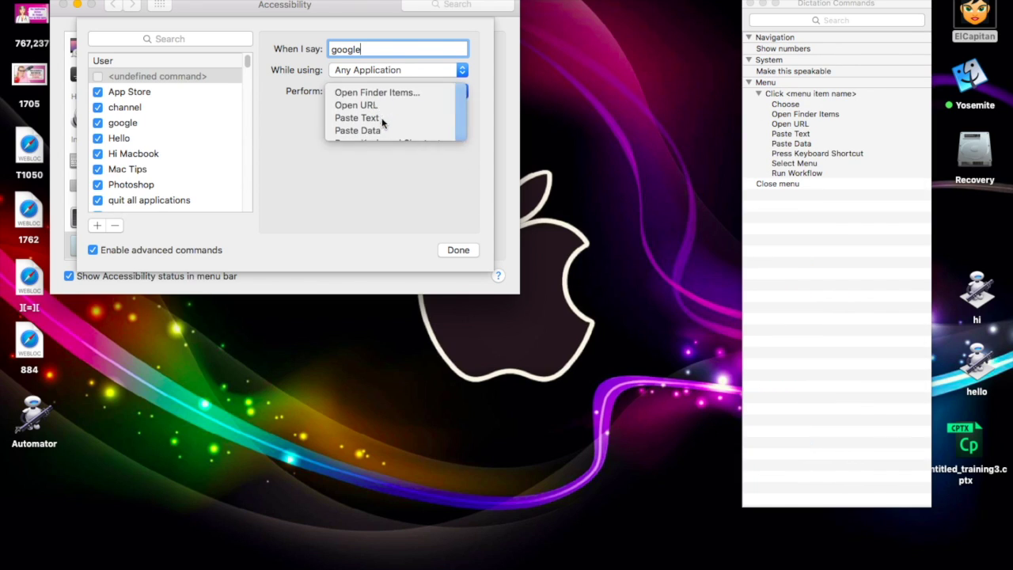
text(http://)
text(www)
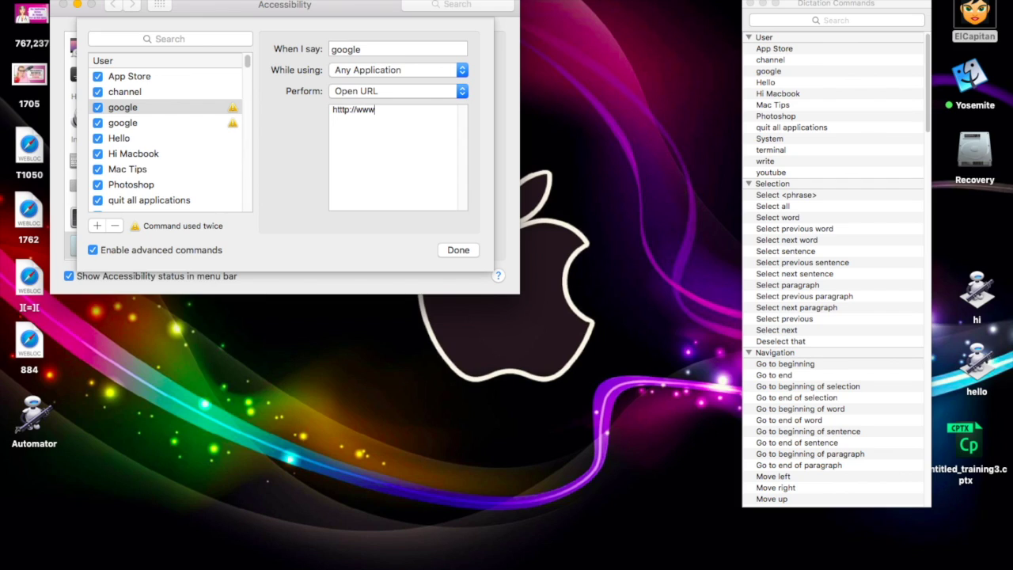
text(.google.com)
Change the new command's duplicate phrase to "google2"
click(397, 52)
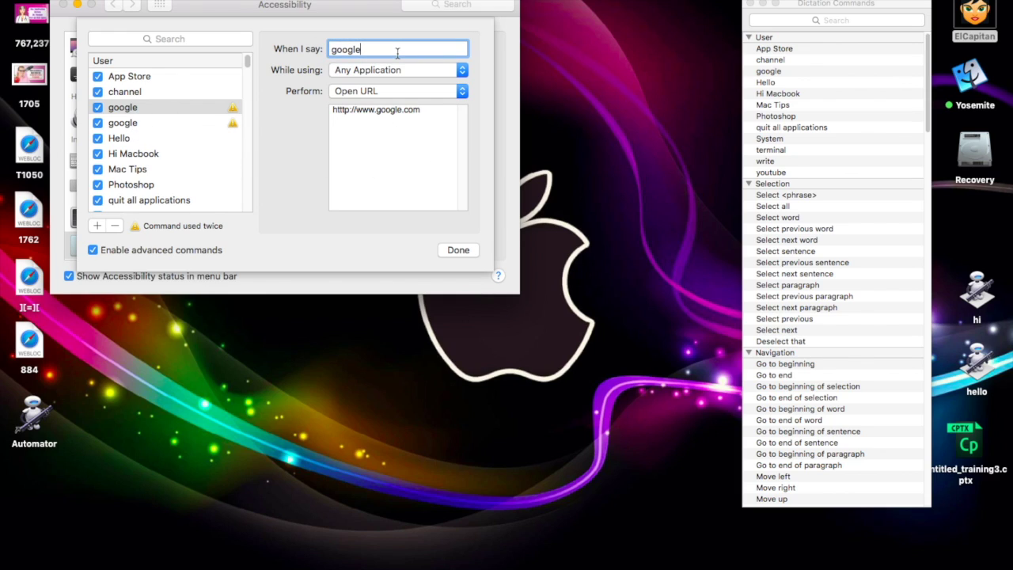
text(2)
click(412, 170)
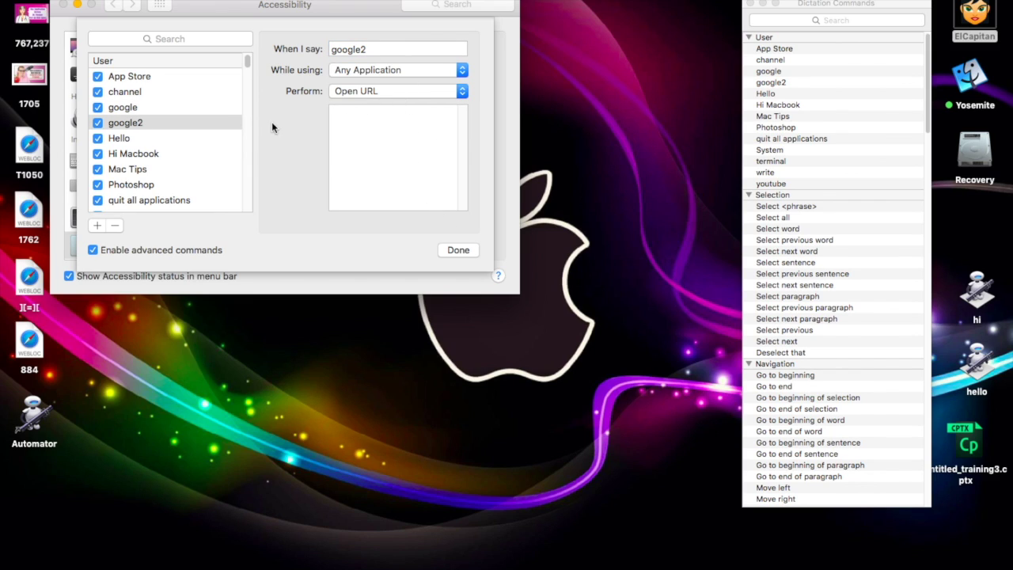
Remove the google2 command from the User dictation commands
click(116, 226)
click(386, 88)
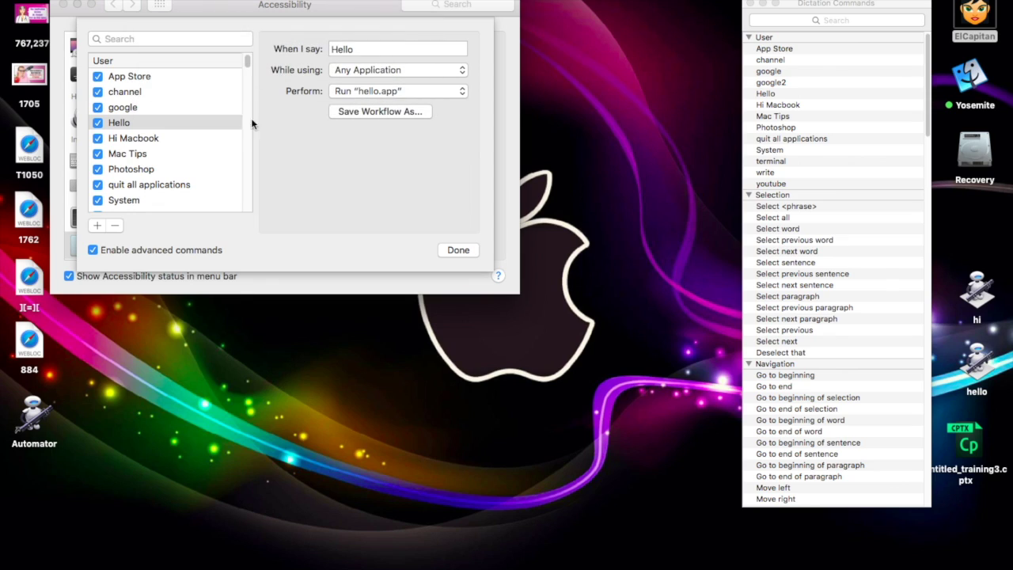
Check the URL assigned to the google command and finish editing the dictation commands
click(125, 105)
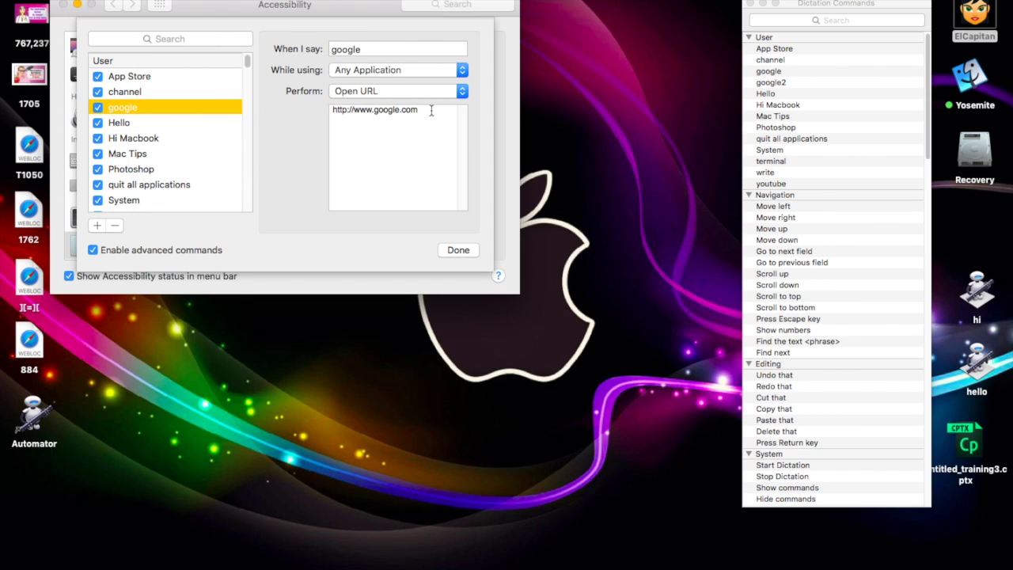
click(412, 107)
triple_click(413, 107)
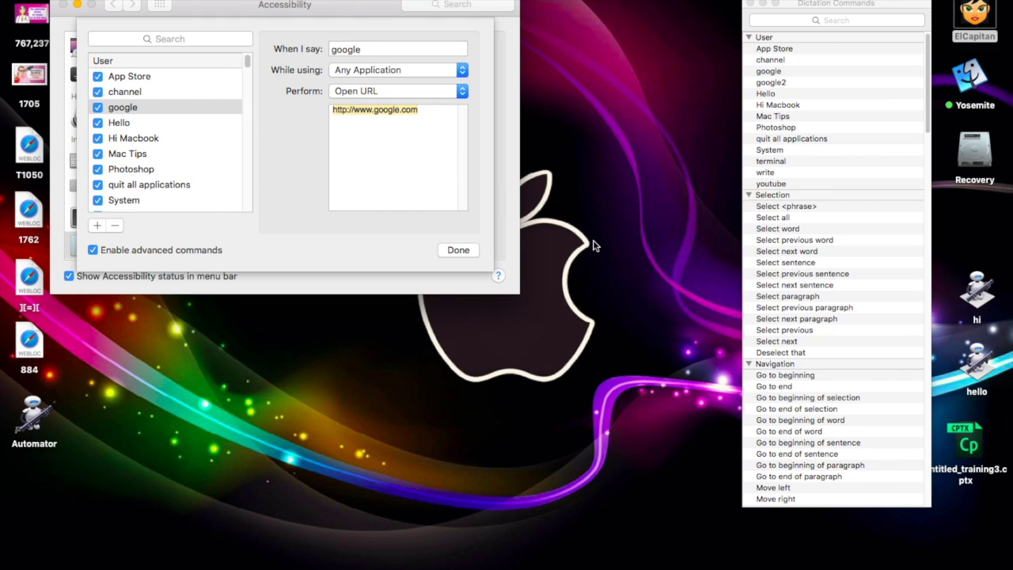
key(super+Tab)
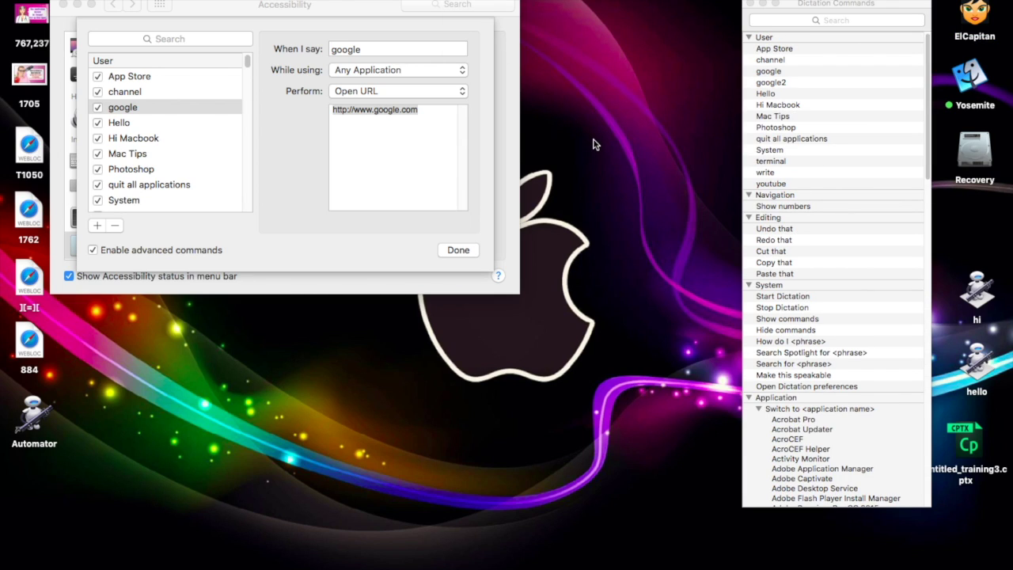
click(458, 249)
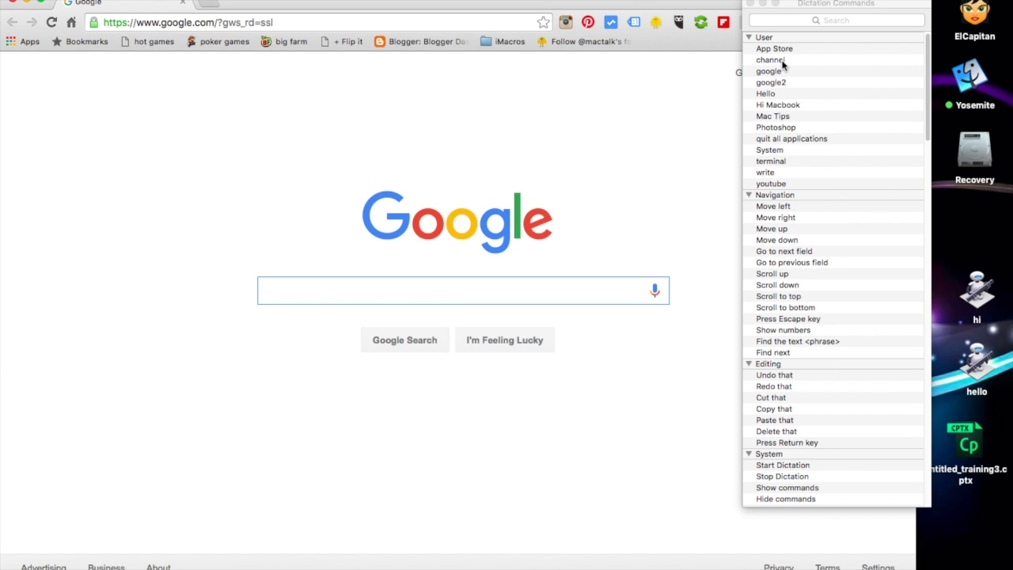
Glance over the YouTube channel page, close the browser window and minimize the App Store window
click(640, 149)
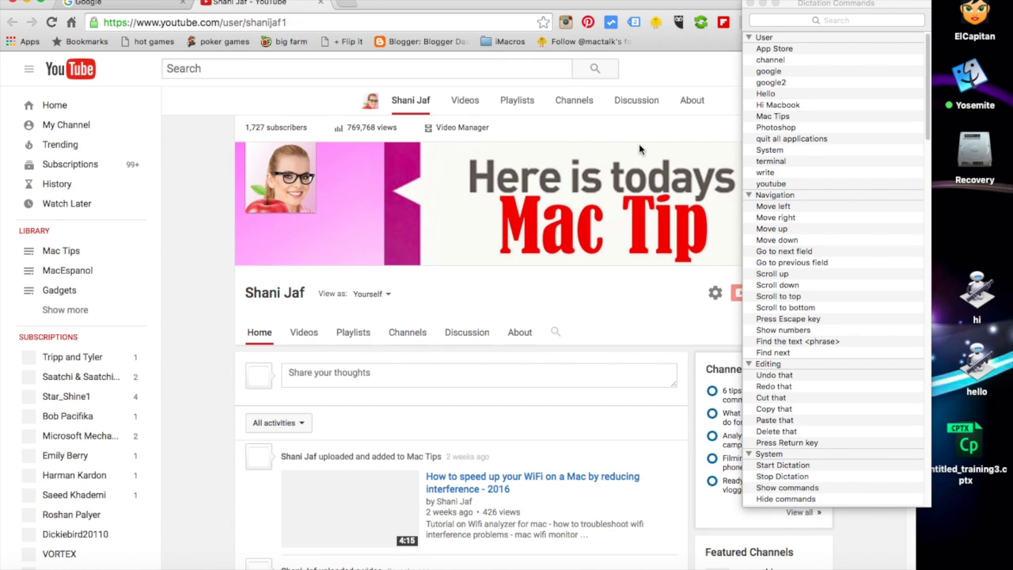
scroll(638, 144, down, 1)
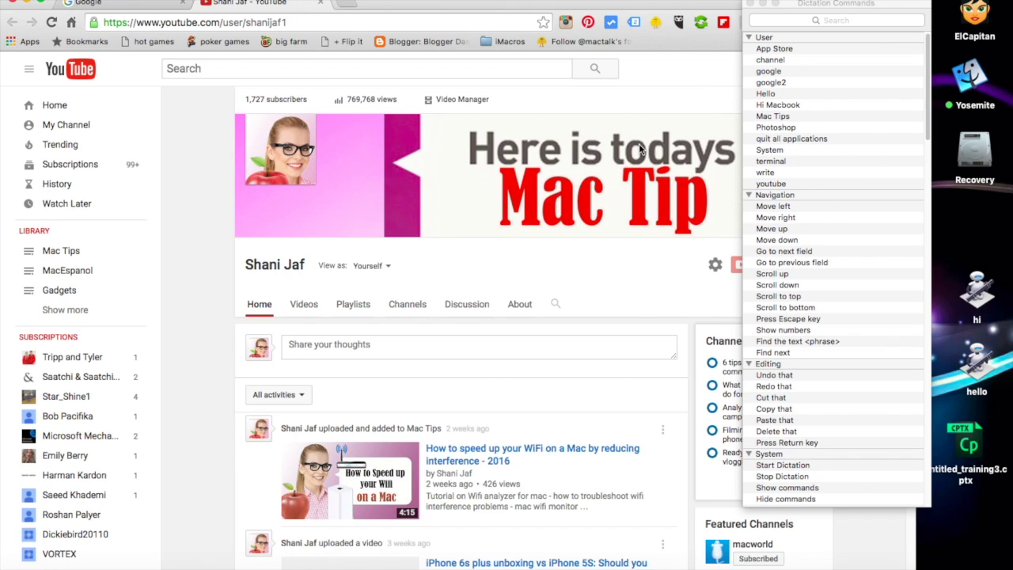
click(14, 3)
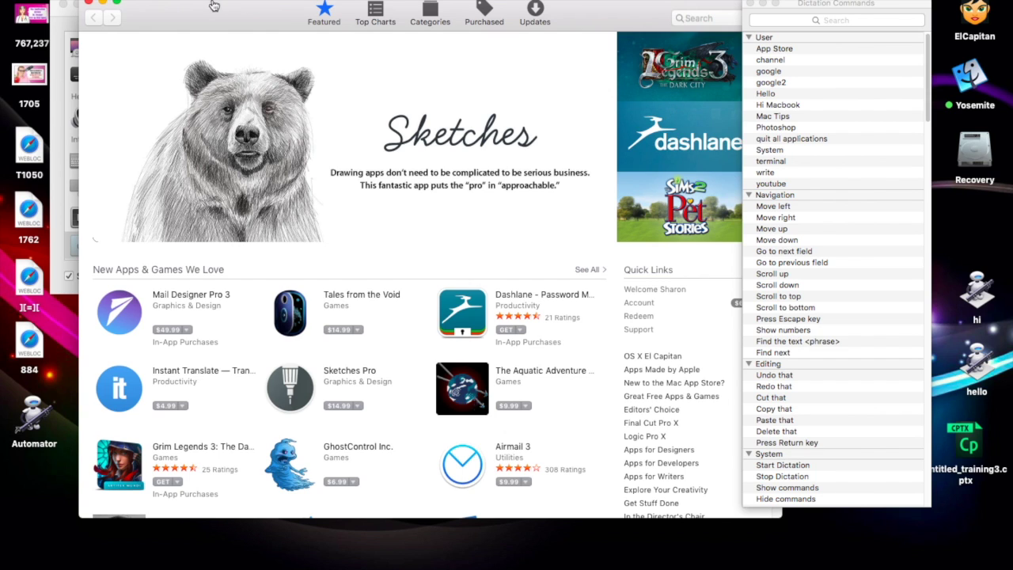
click(102, 4)
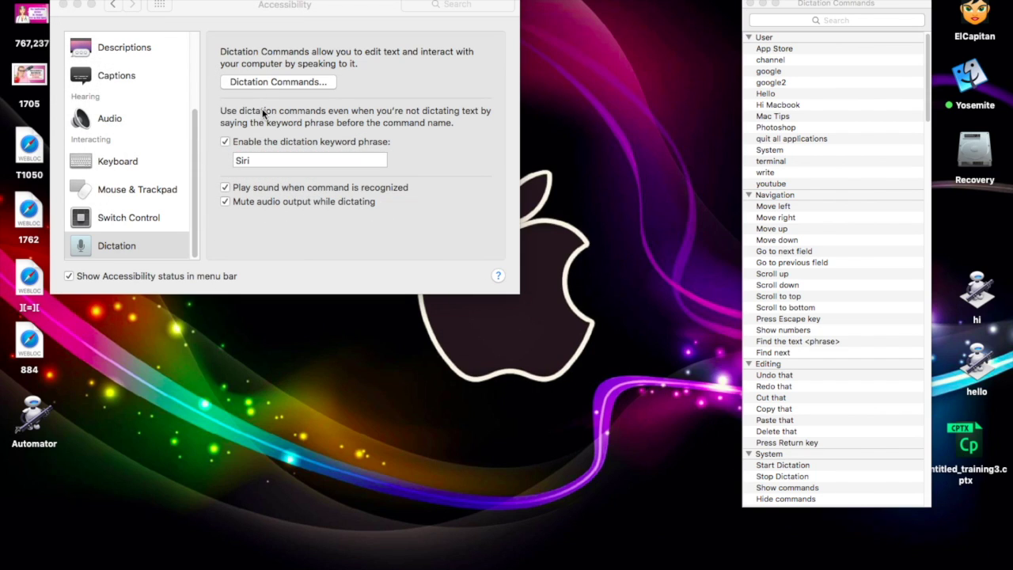
Reopen the Dictation Commands and select the Hello command to view its assigned action
click(284, 80)
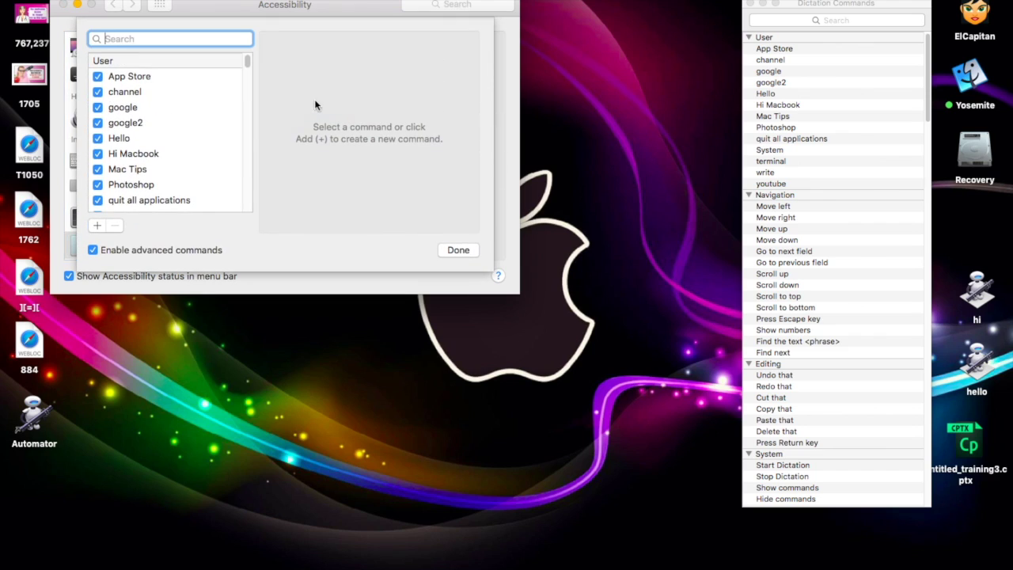
click(126, 136)
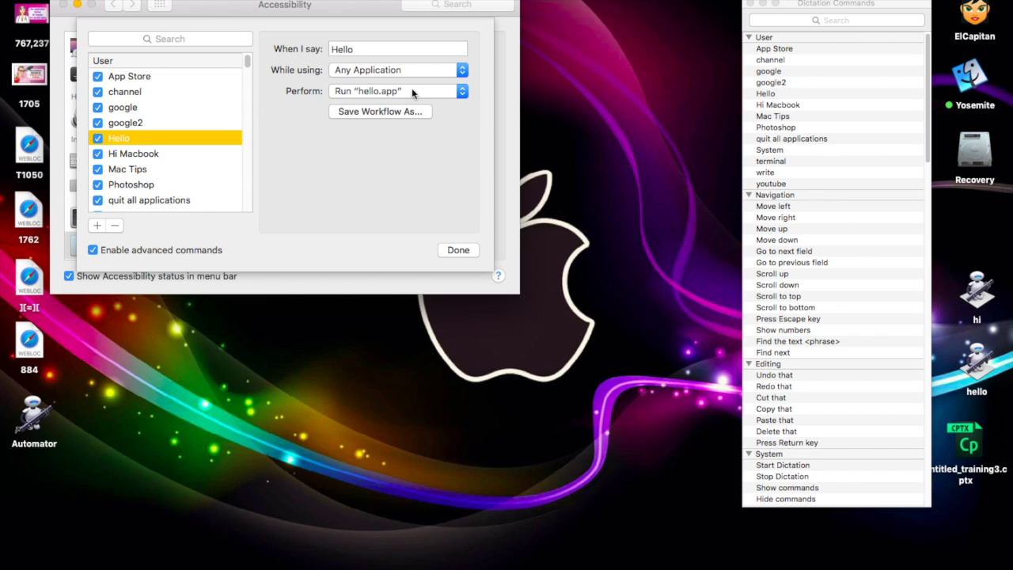
Open Automator, examine the Run Shell Script action in the Hi Macbook dictation command, and dismiss the window
mouse_move(34, 422)
mouse_down()
mouse_move(232, 406)
mouse_move(348, 362)
mouse_move(515, 336)
mouse_move(142, 372)
mouse_move(31, 416)
mouse_up()
double_click(31, 413)
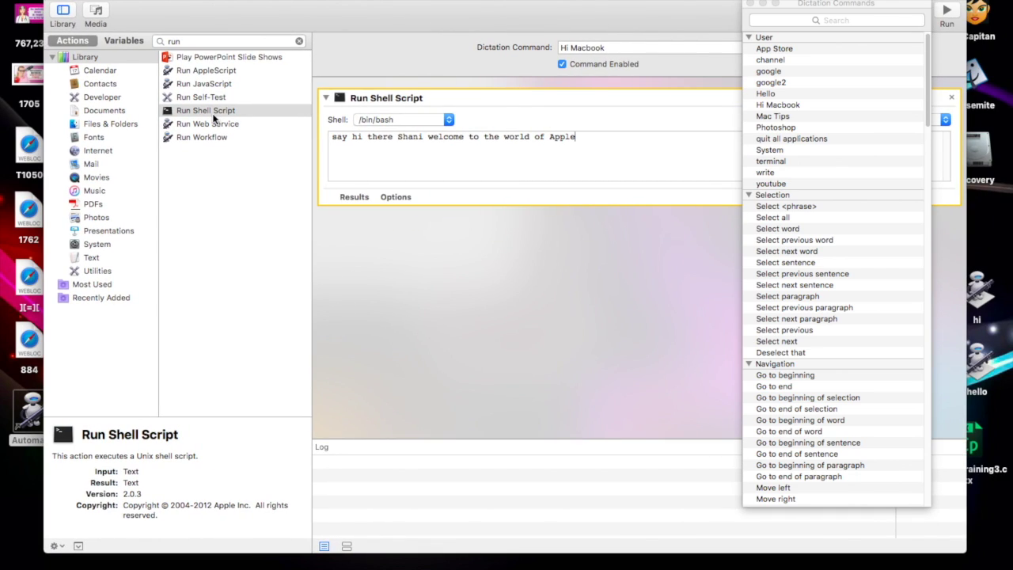
drag(189, 111, 532, 279)
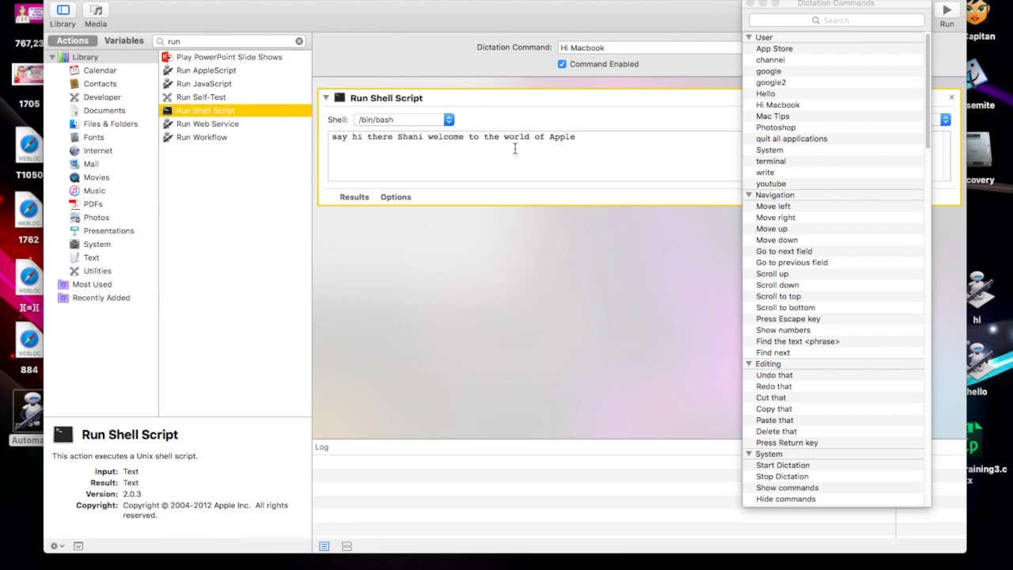
click(67, 2)
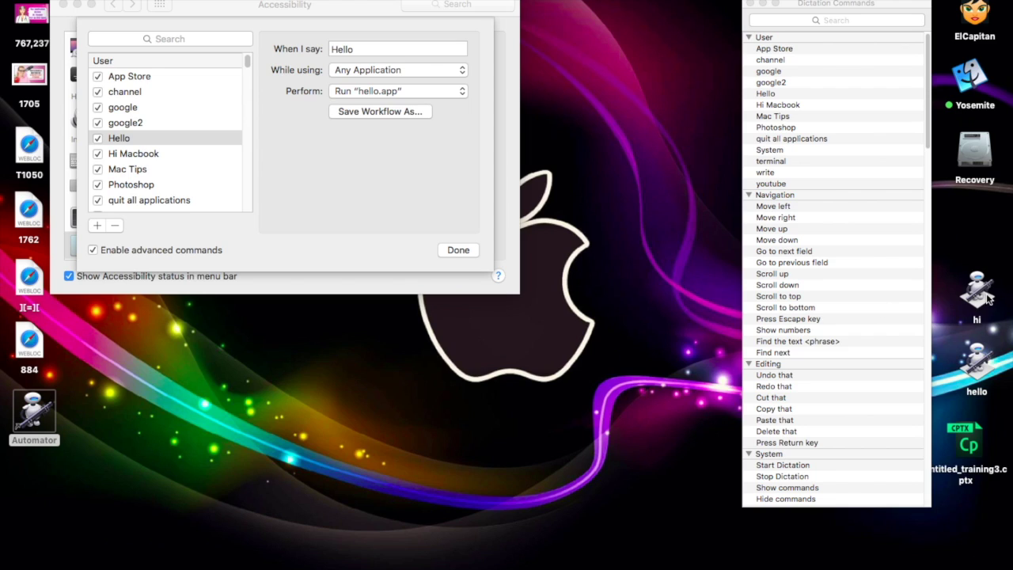
Locate the hi workflow on the desktop and review the Run Workflow choices for the Hello command without changing its action
click(978, 300)
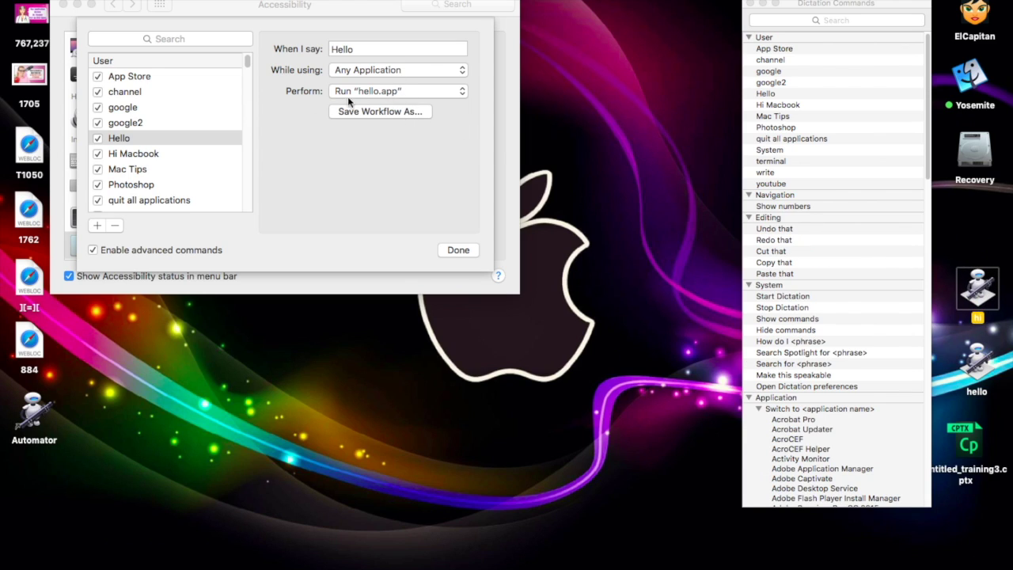
click(392, 93)
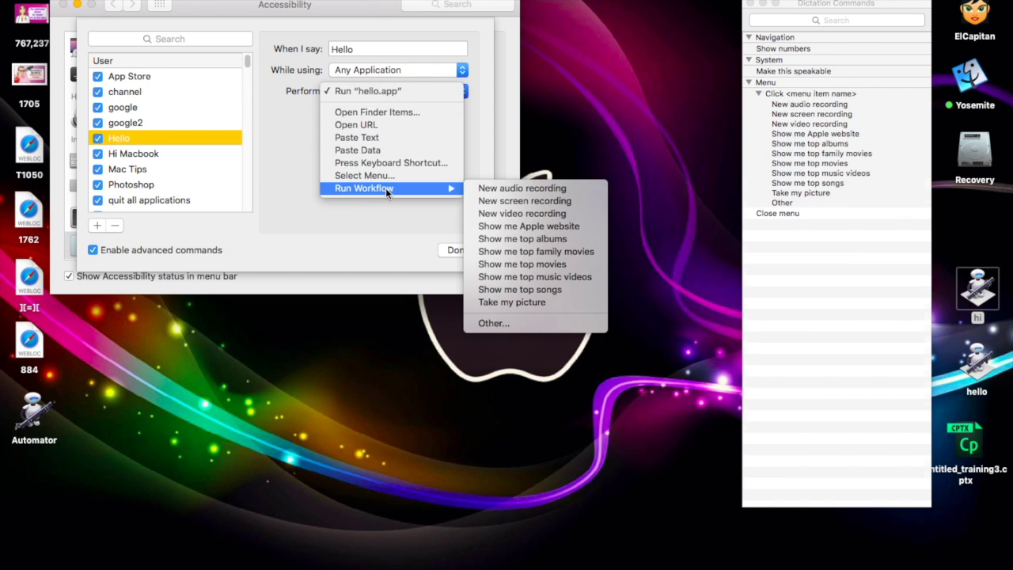
mouse_move(389, 188)
click(355, 226)
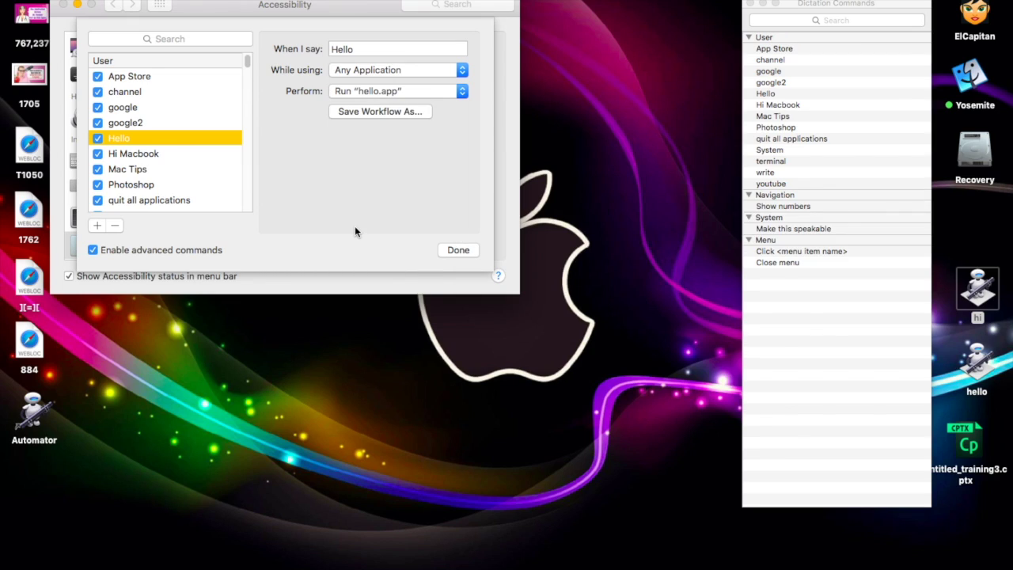